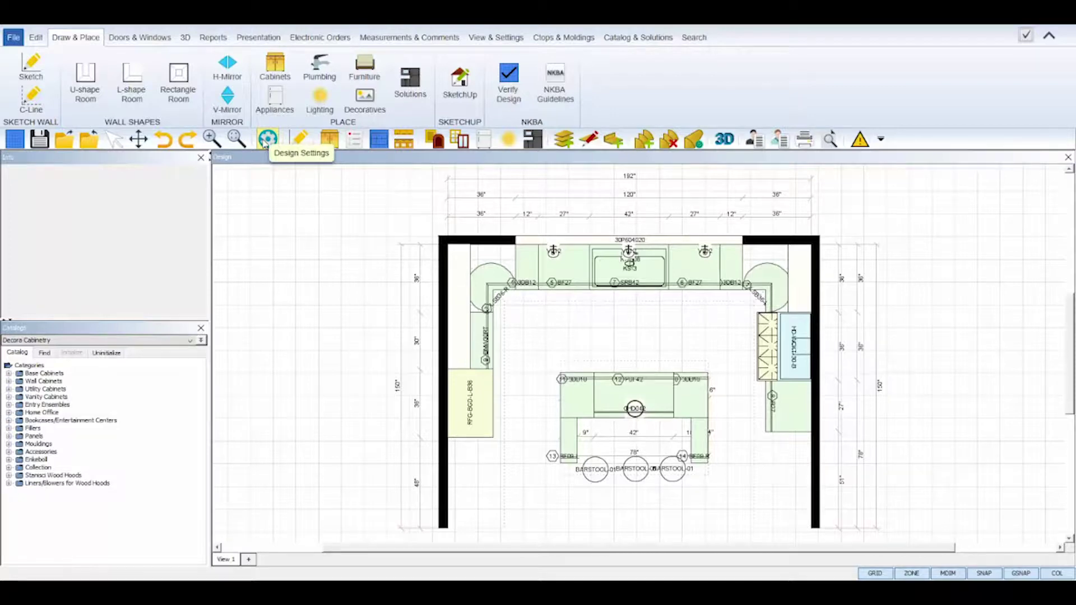
Review the toe kick molding settings in Design Settings and cancel without changes.
click(267, 139)
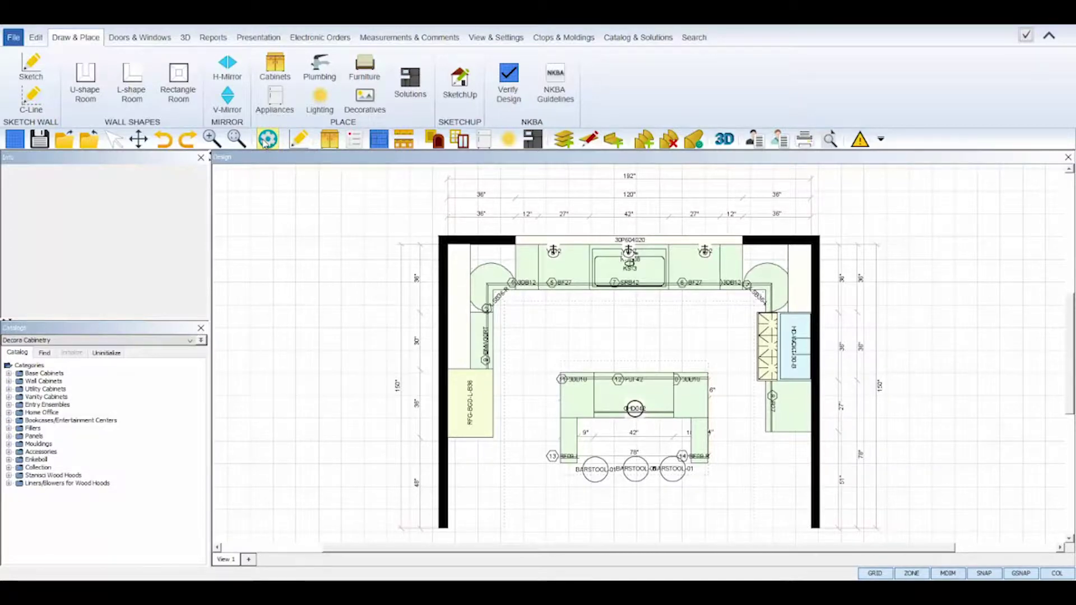
click(364, 264)
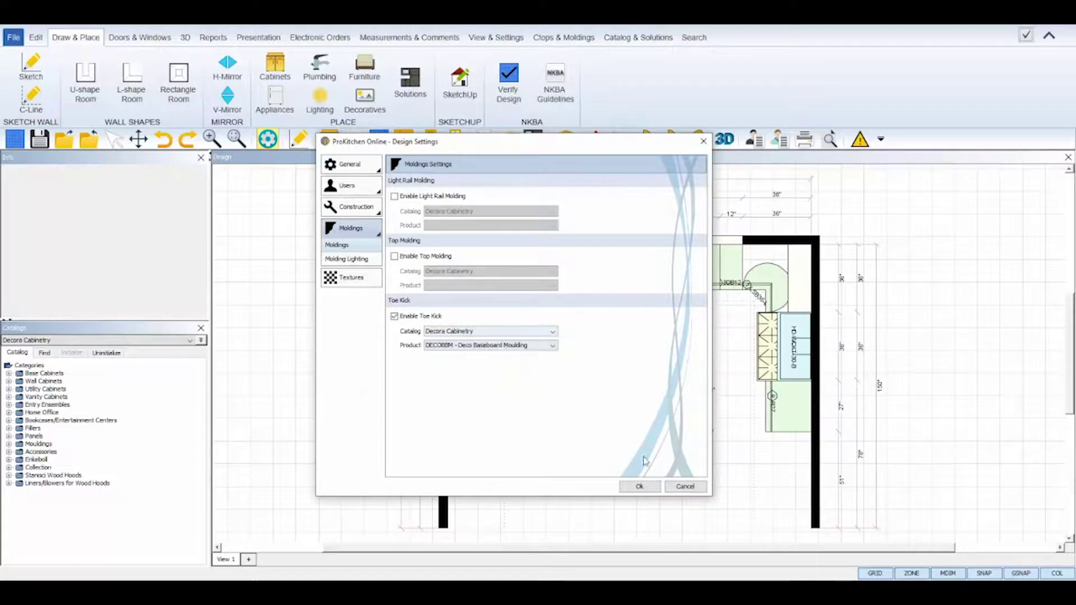
click(677, 489)
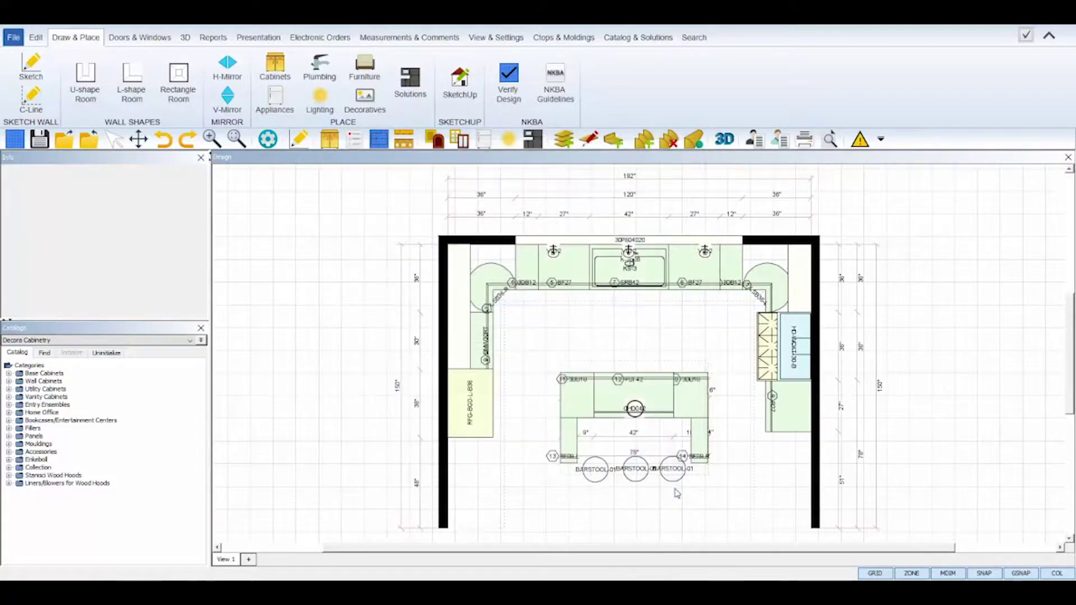
Remove all moldings from the cabinets with Molding Remove All.
click(565, 38)
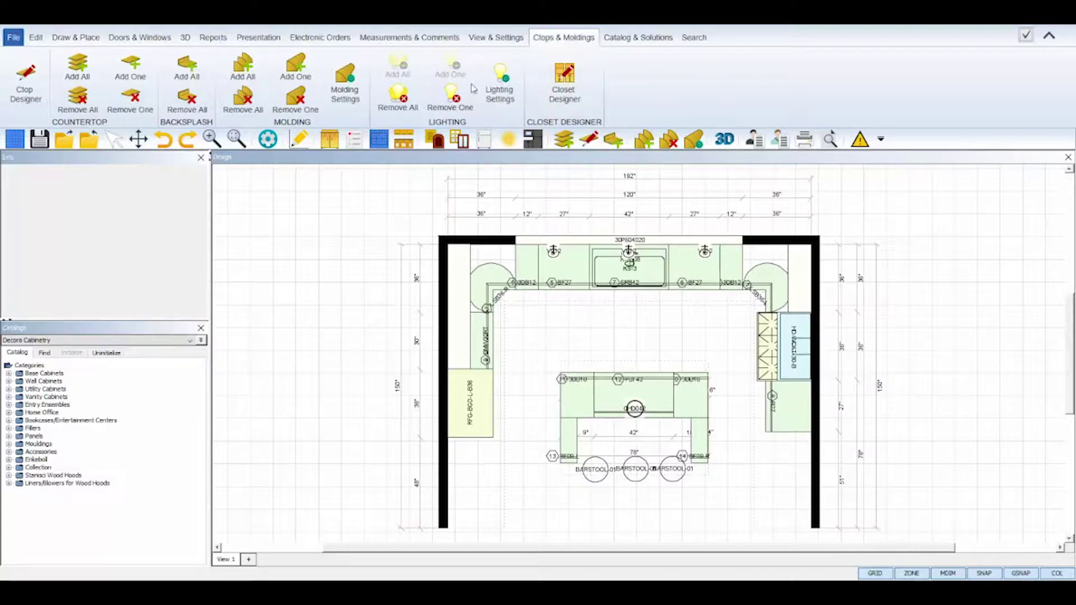
click(256, 110)
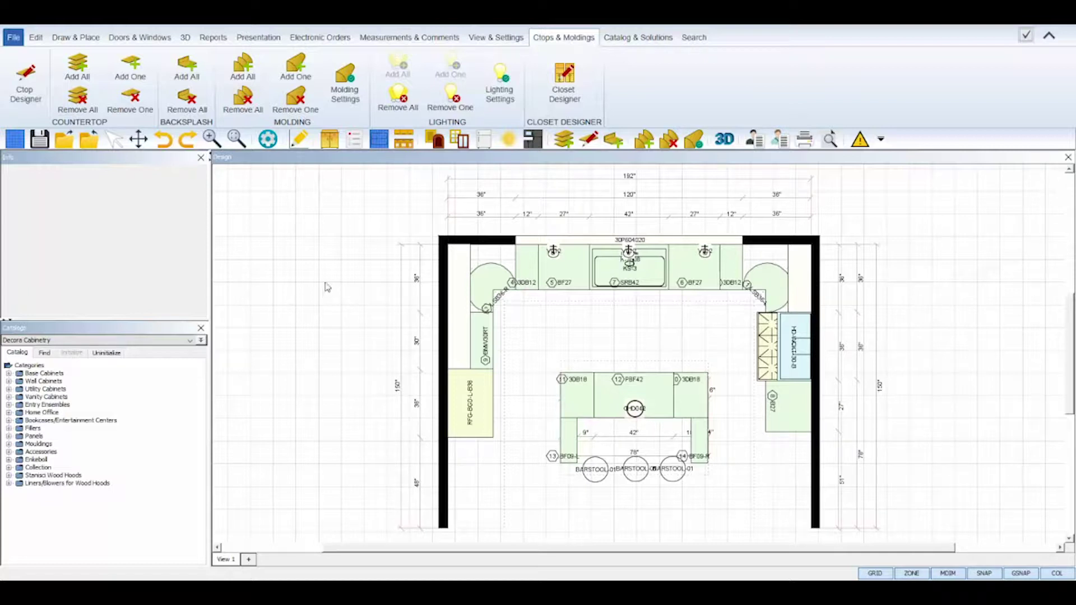
click(495, 39)
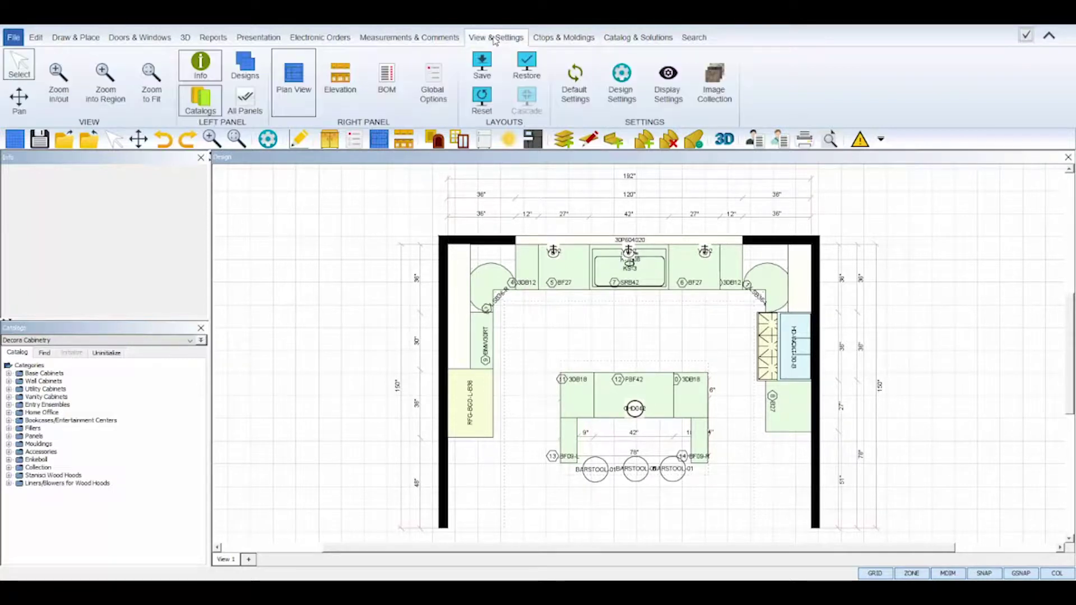
Show the bill of materials with 14 Decora Cabinetry items totalling 20,267.00, checking the LSB36-L row.
click(392, 99)
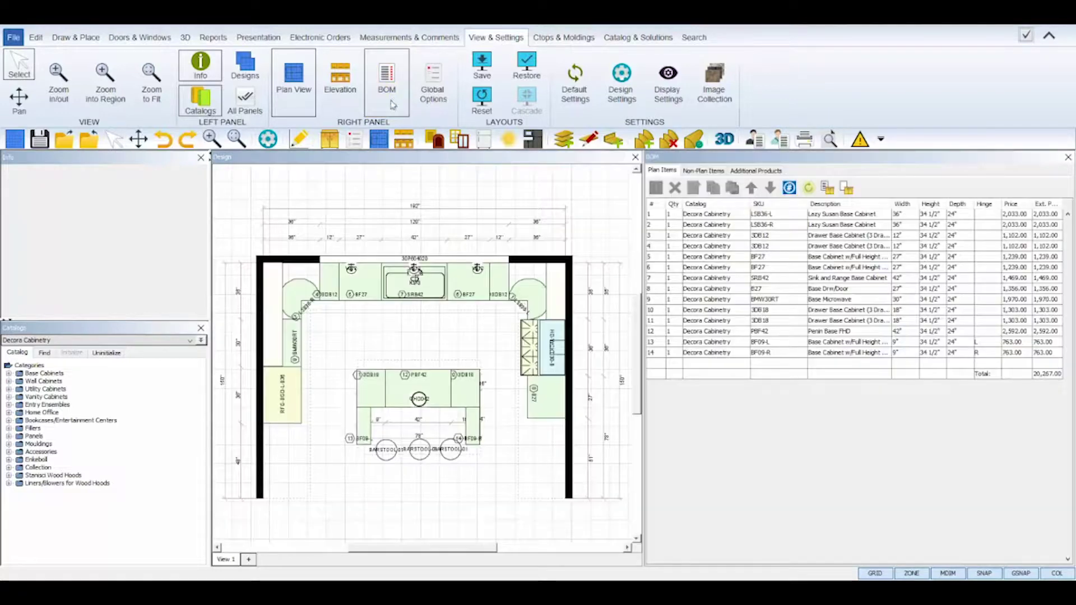
click(721, 215)
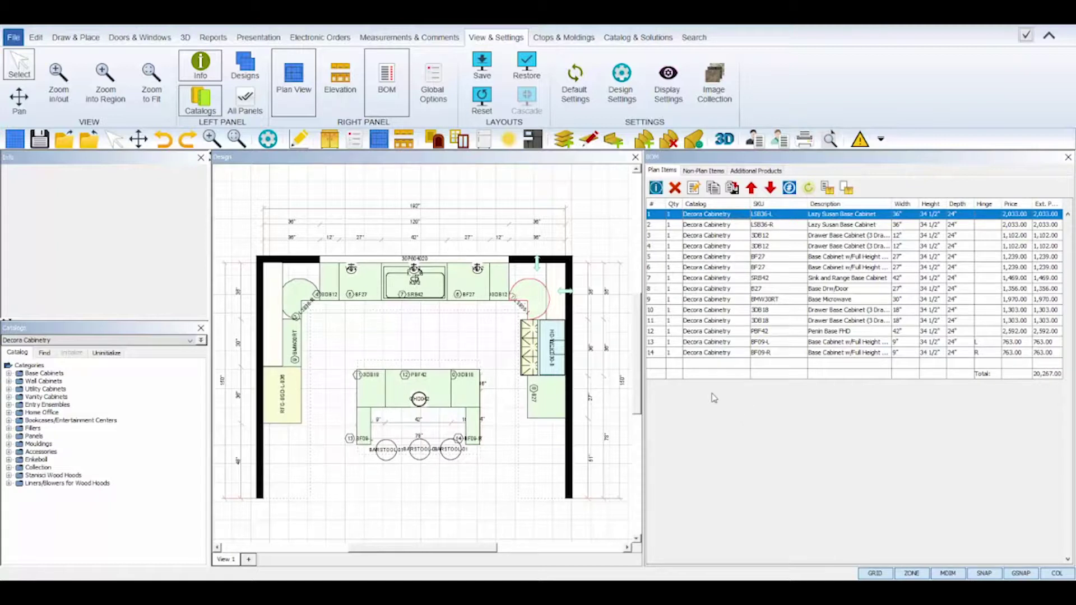
click(602, 252)
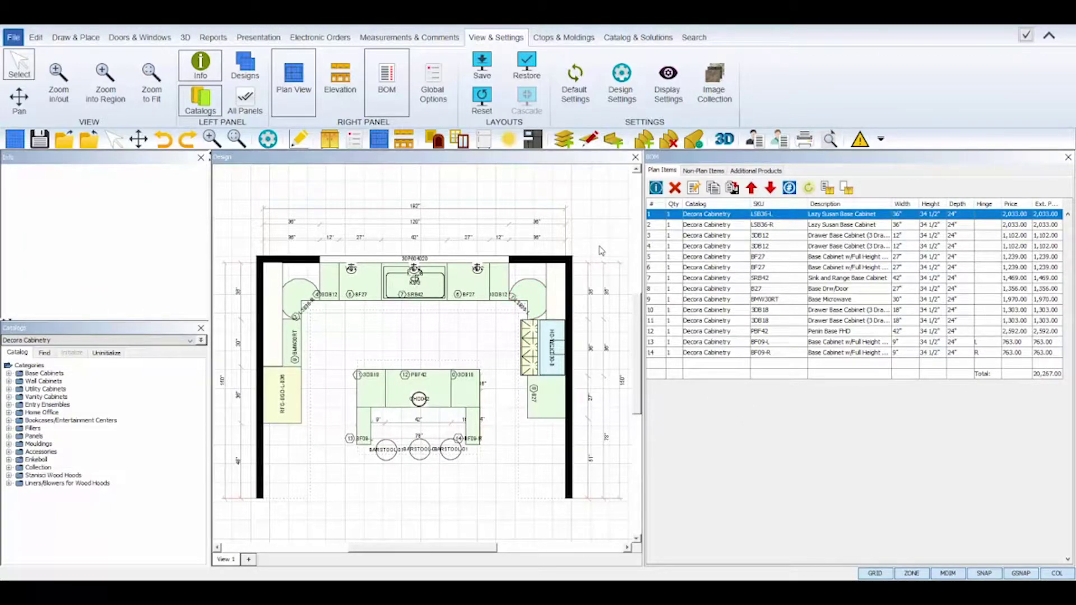
click(625, 37)
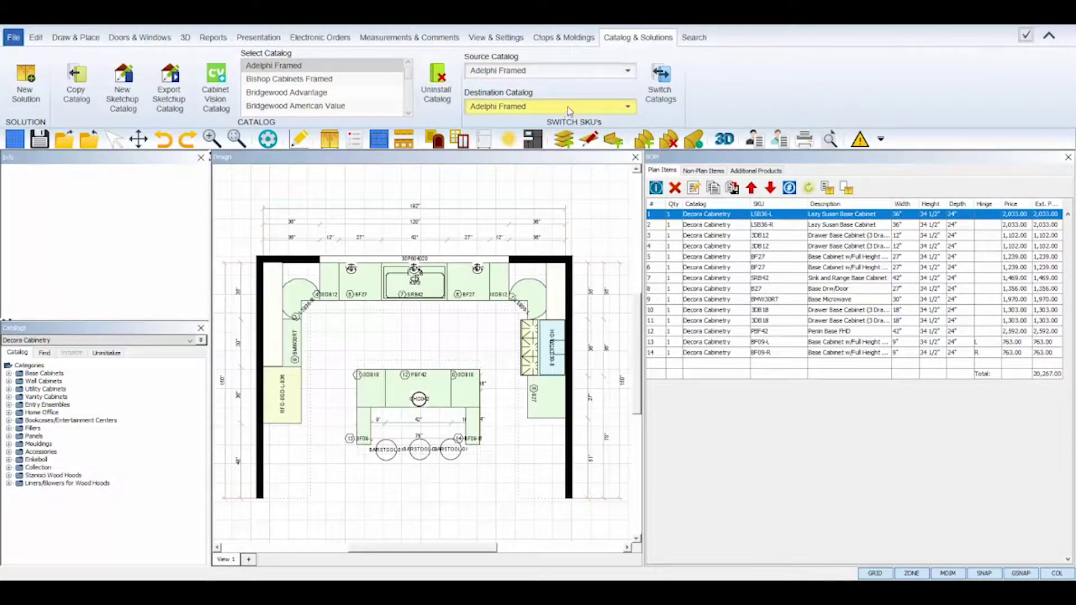
Choose Decora Cabinetry as the source catalog and Wolf Transition as the destination catalog.
click(588, 71)
scroll(572, 162, down, 3)
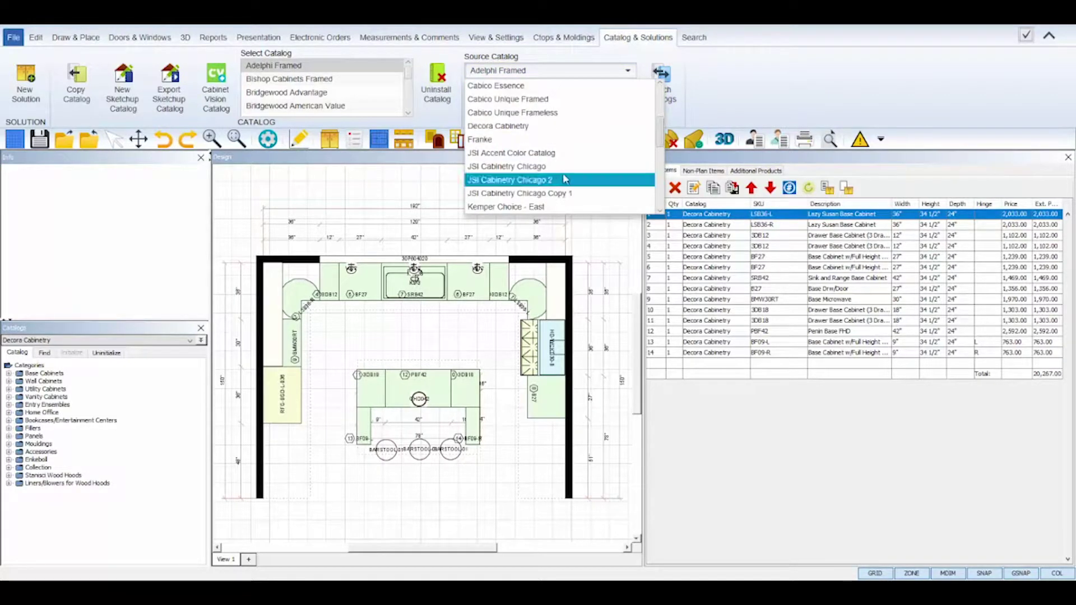
scroll(661, 134, up, 1)
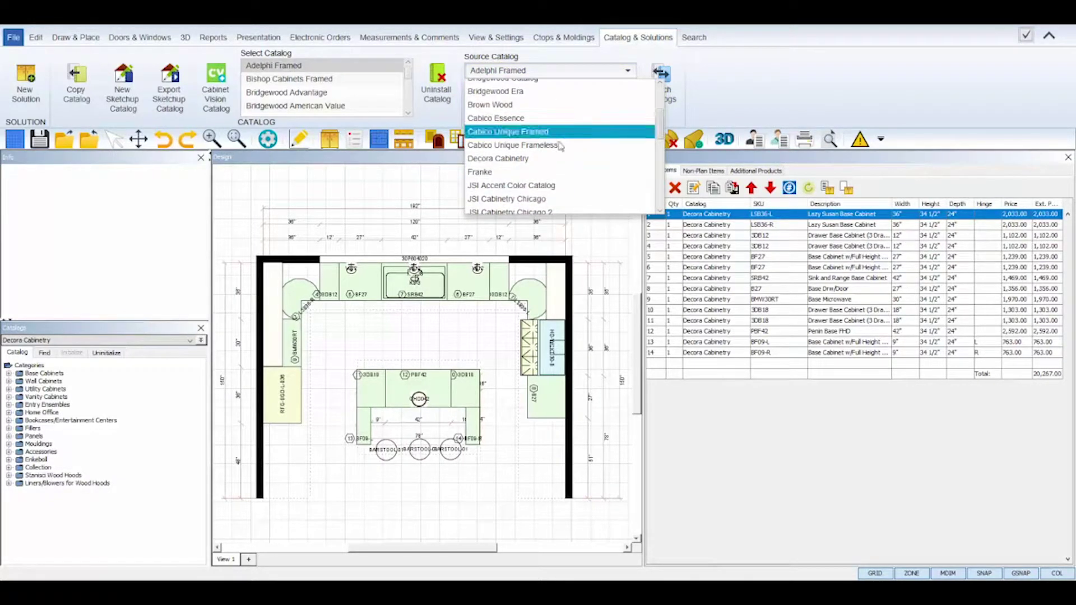
click(539, 155)
click(538, 109)
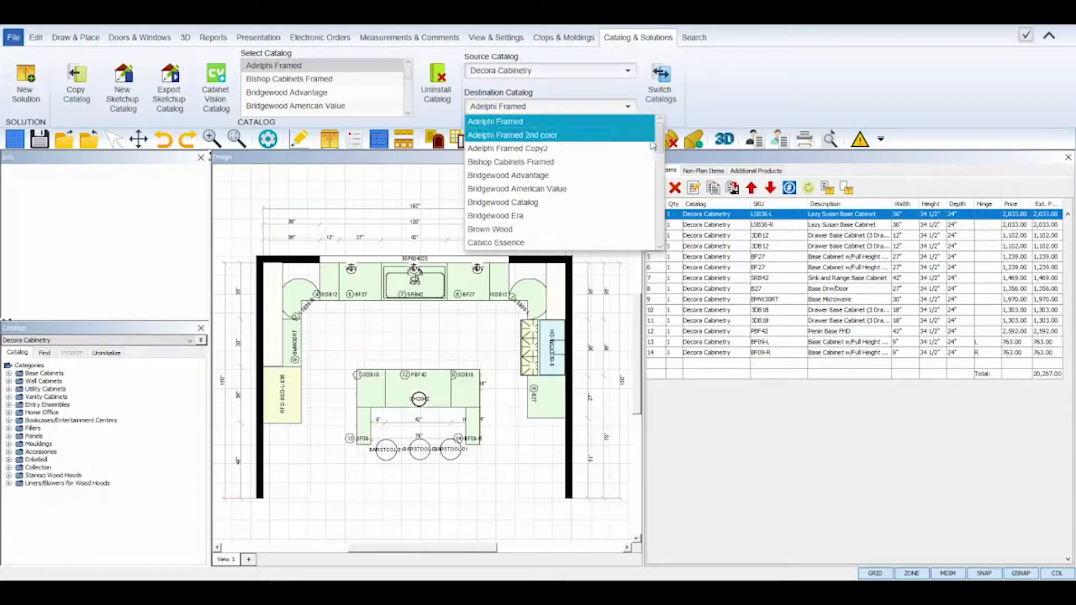
scroll(658, 147, down, 1)
drag(658, 147, 659, 213)
click(573, 200)
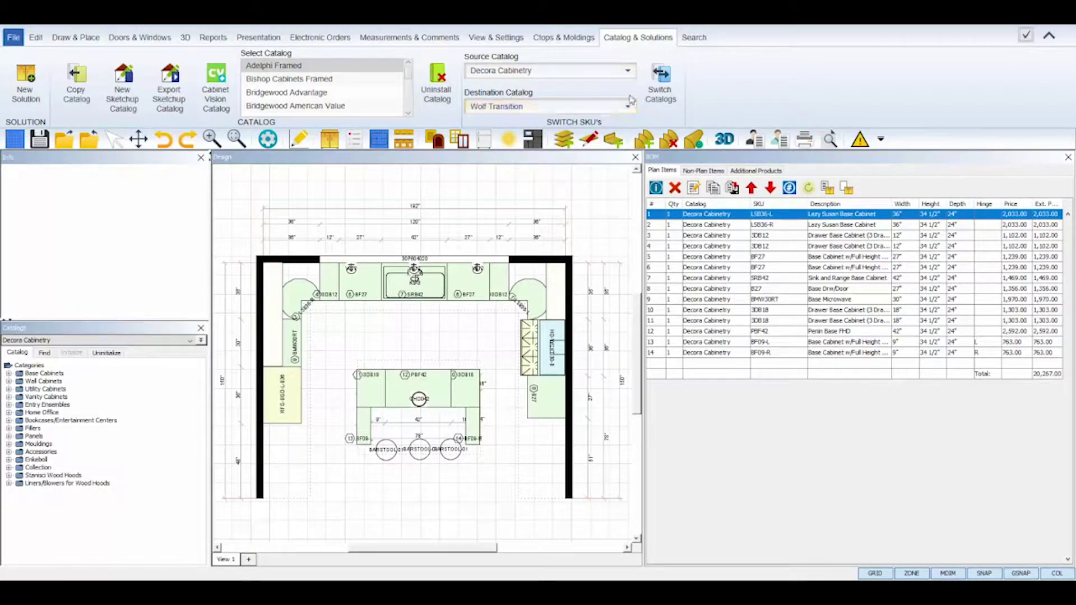
Start the catalog switch, accept replacing items, and save the backup as SwitchSKUTutorial_DecoraCabinetry.dsg.
click(663, 91)
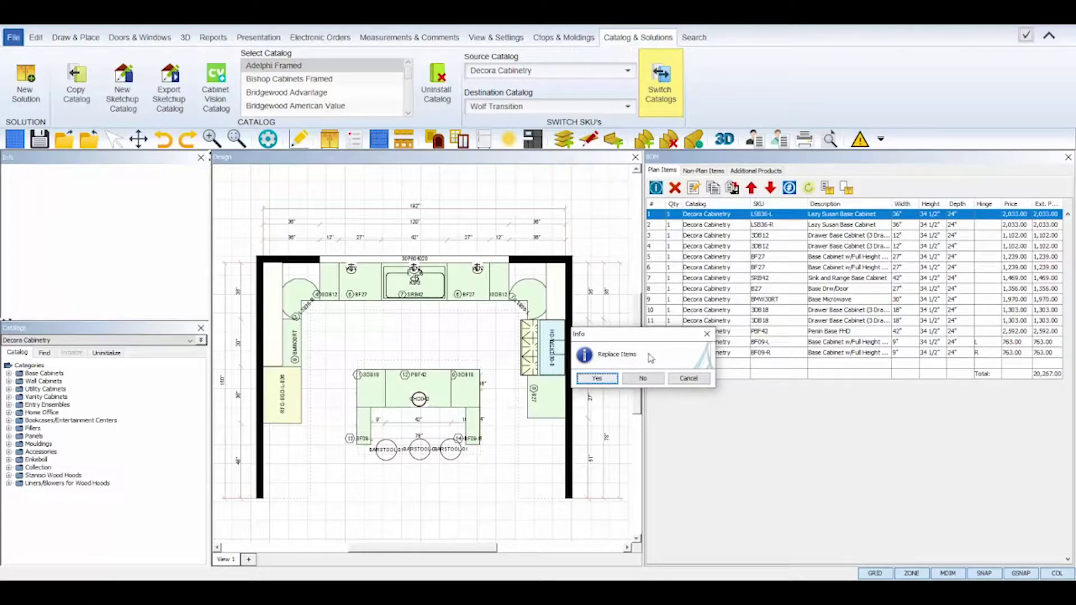
click(597, 379)
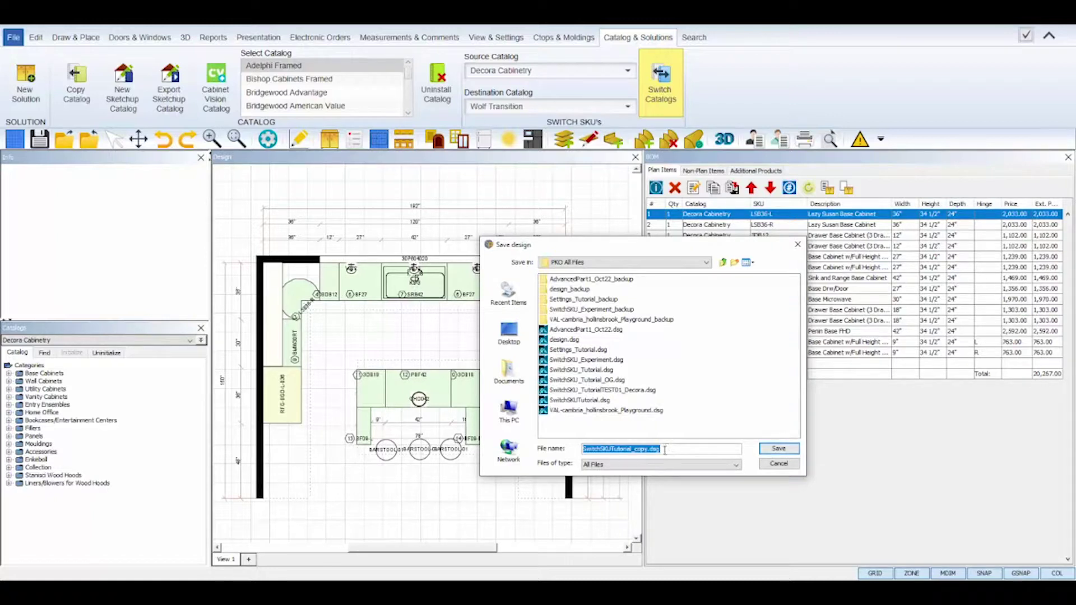
click(647, 450)
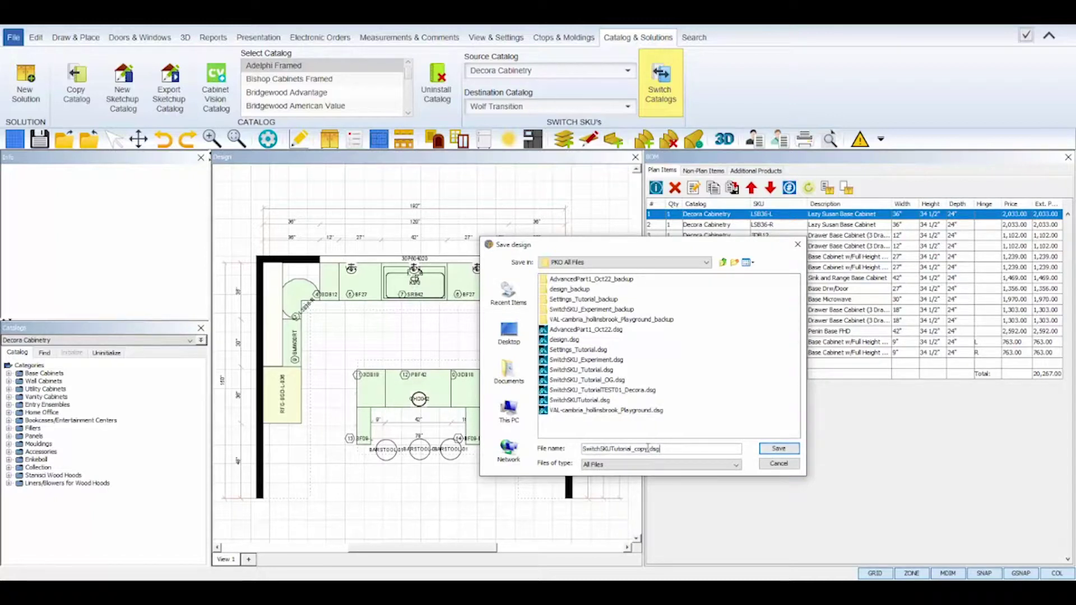
drag(634, 451, 631, 452)
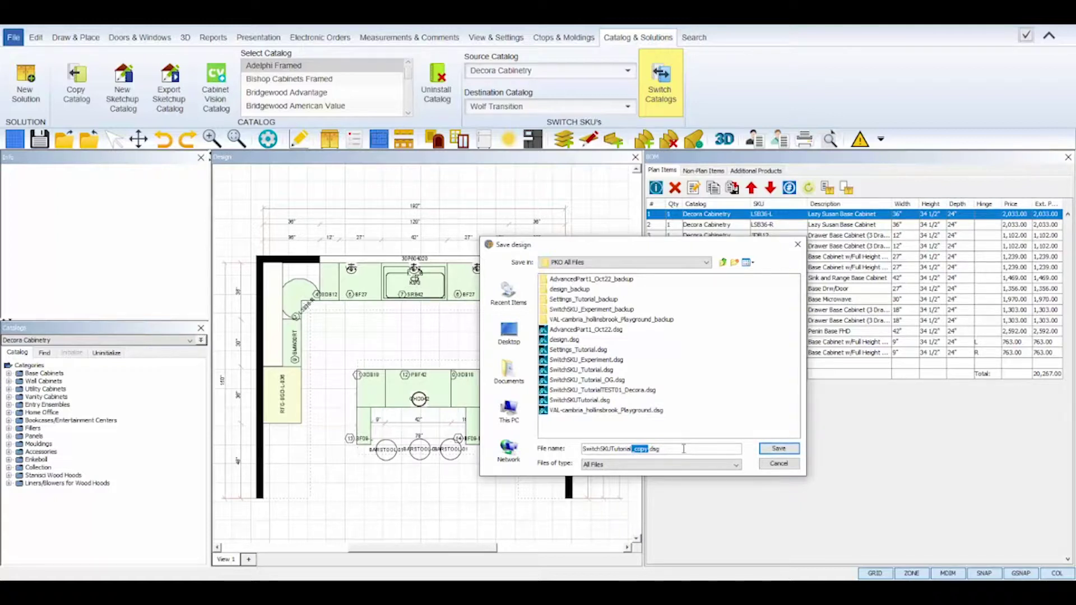
key(BackSpace)
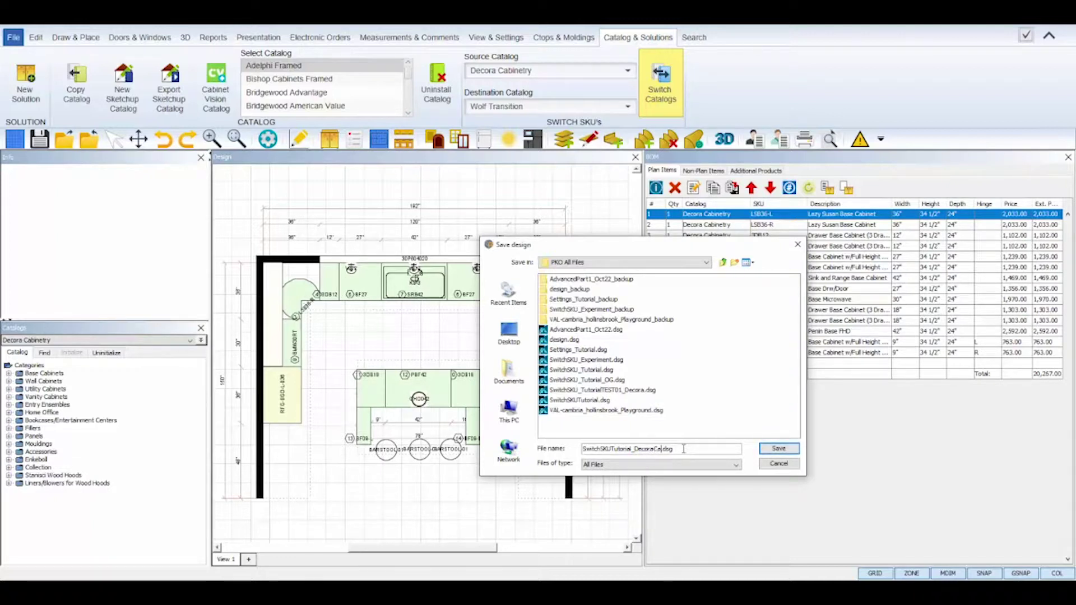
text(DecoraCabinetry)
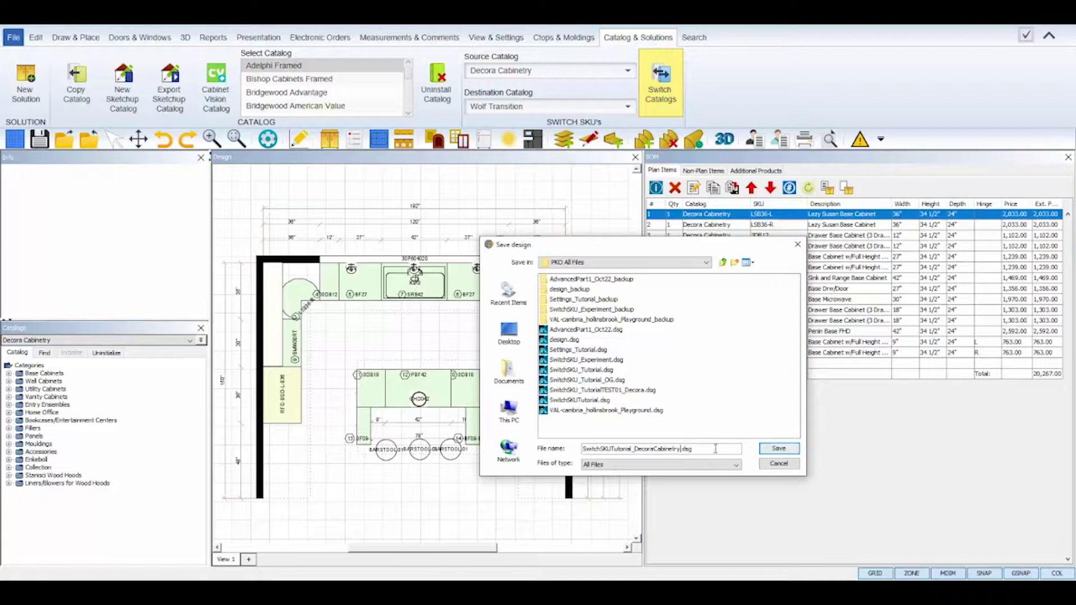
click(778, 449)
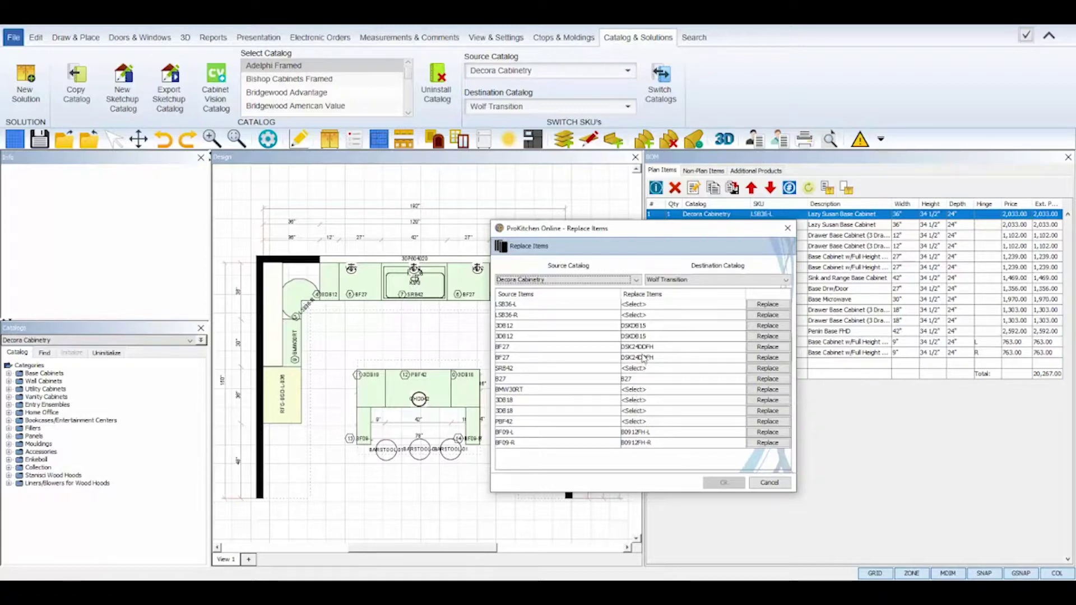
Open Find Product to pick a Wolf Transition replacement for the LSB36-L lazy susan.
click(761, 306)
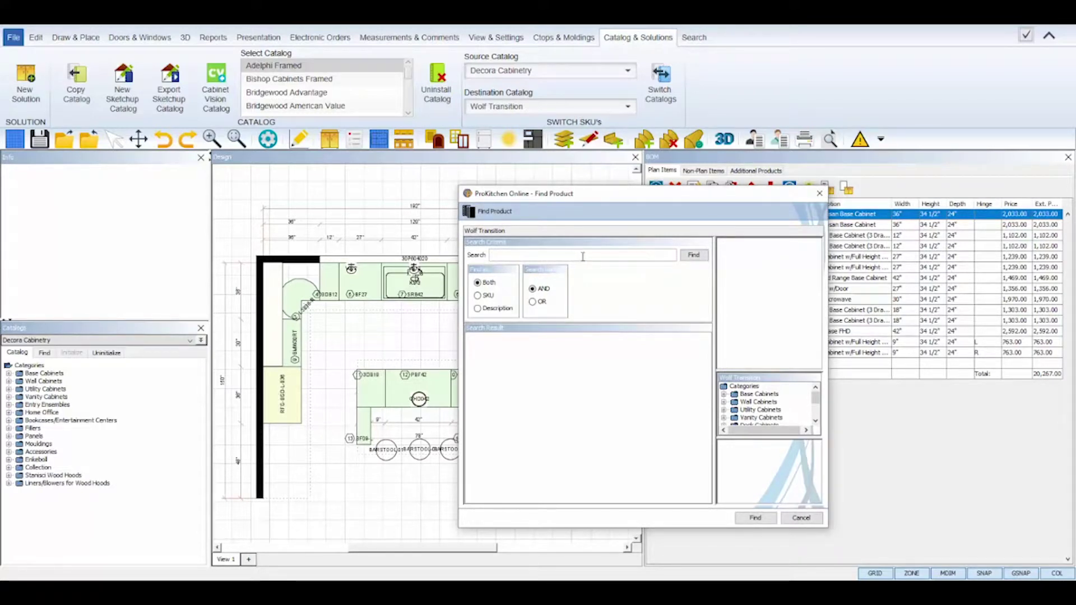
Enlarge the product finder and set search to match any term in SKU and description.
drag(827, 312, 967, 313)
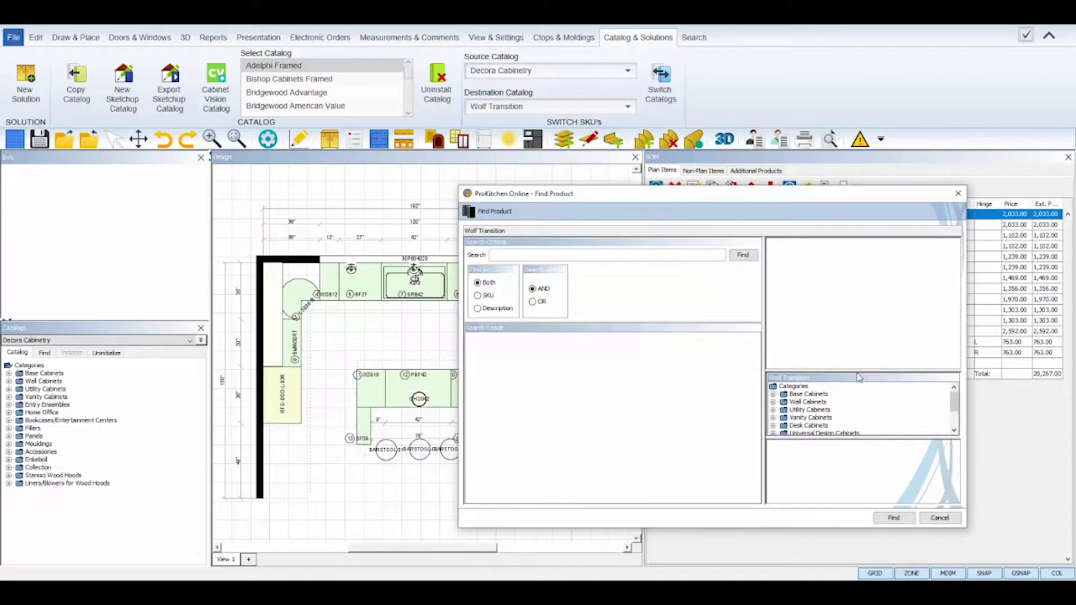
drag(860, 371, 858, 336)
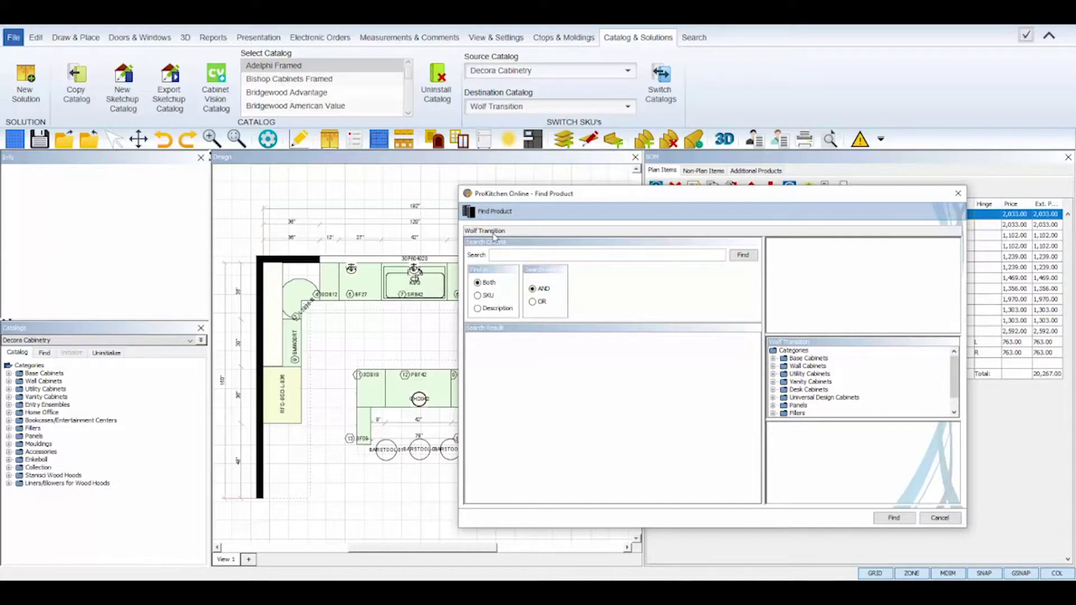
click(504, 257)
click(492, 310)
click(491, 284)
click(533, 302)
drag(948, 384, 948, 395)
scroll(948, 394, up, 1)
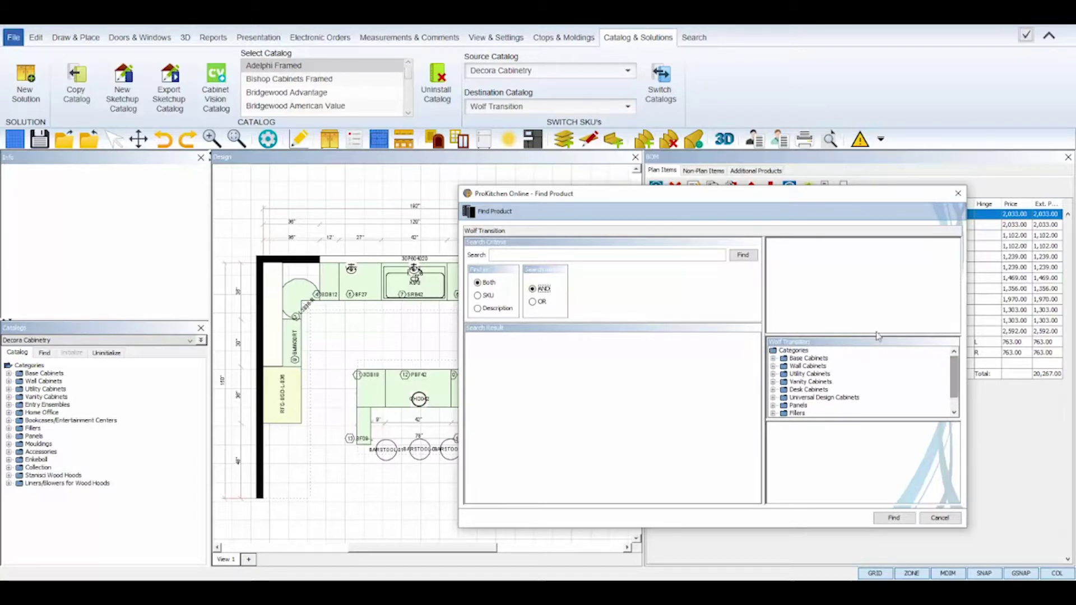
Browse Wolf Transition standard base cabinets, previewing B09-L, B09-R, B12-L, B12-R and B15-L.
click(774, 359)
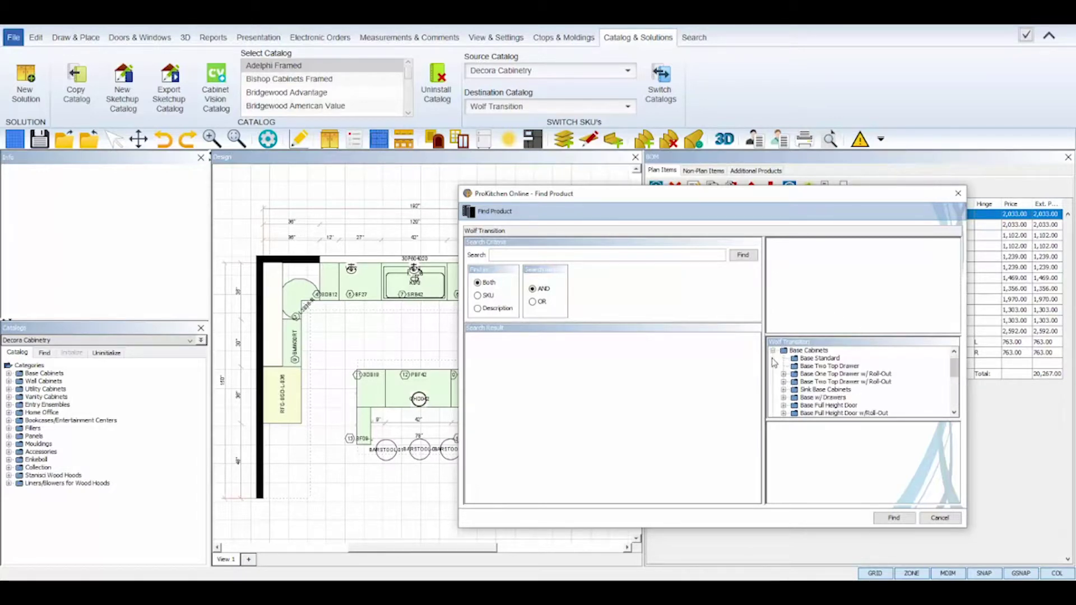
click(820, 359)
click(793, 429)
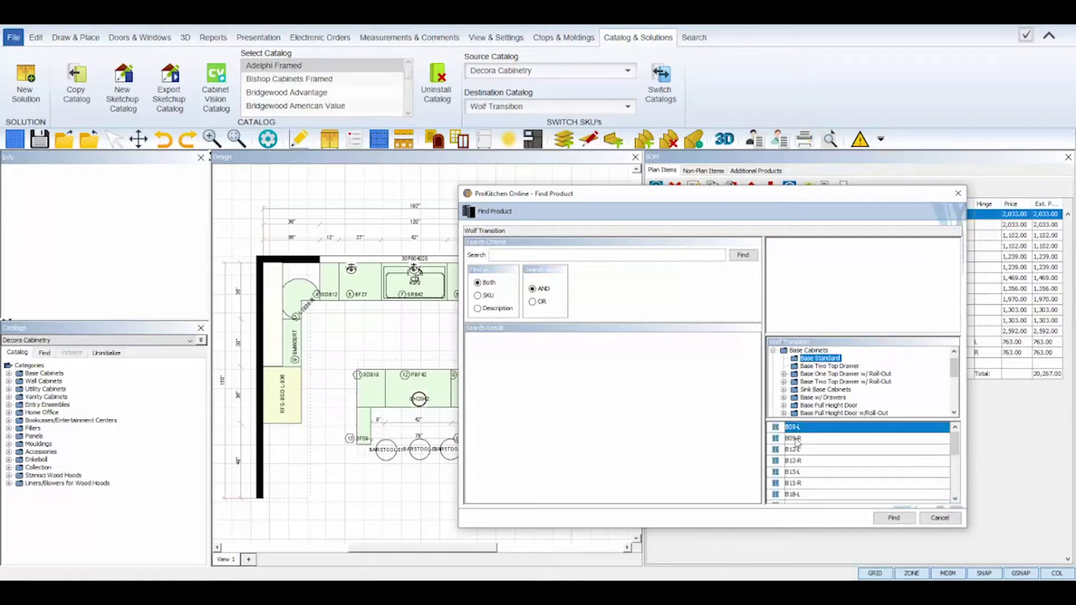
click(796, 439)
click(797, 451)
click(798, 461)
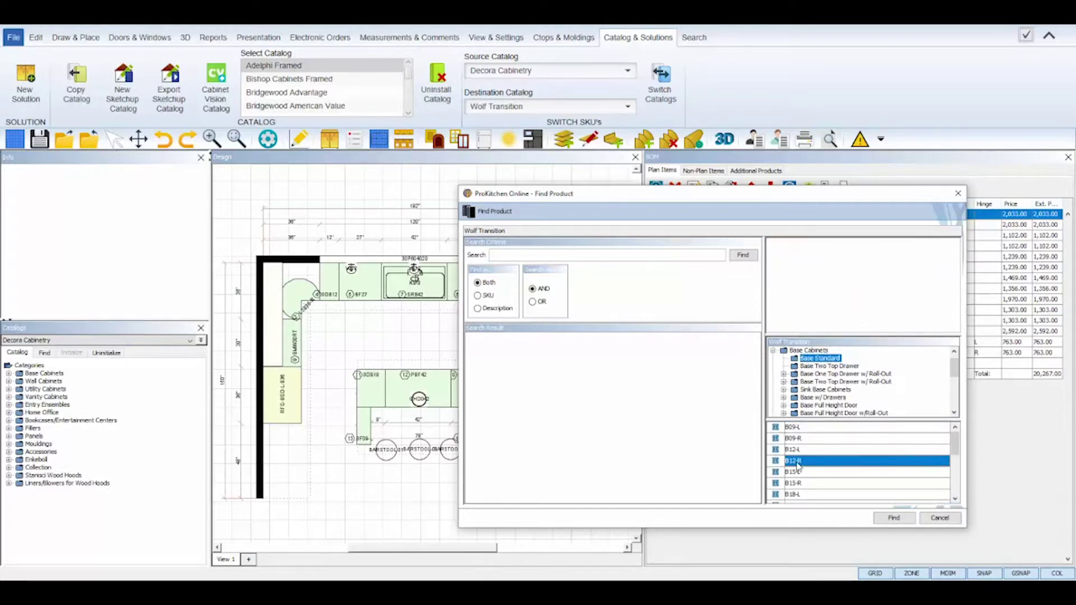
click(799, 473)
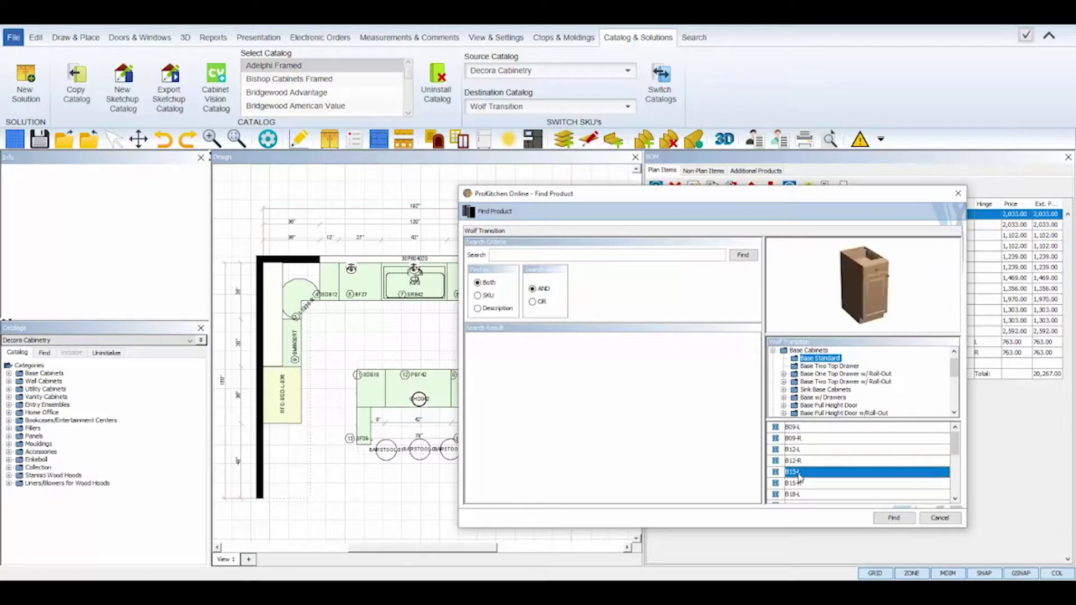
Search Wolf Transition for SS36-L and select the Super Susan corner cabinet result.
click(565, 254)
text(ss36-l)
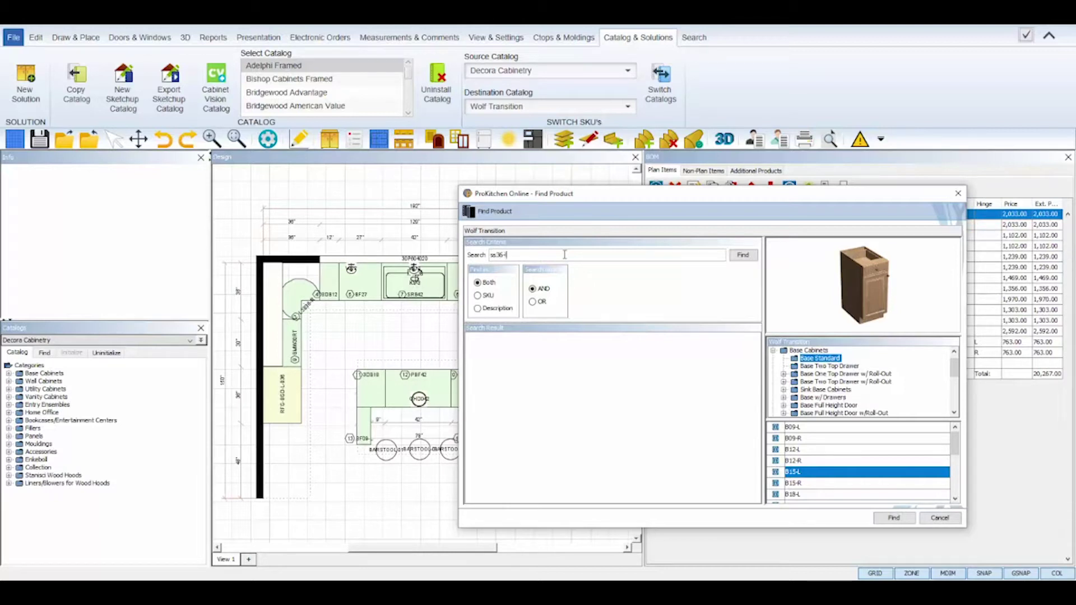
click(743, 255)
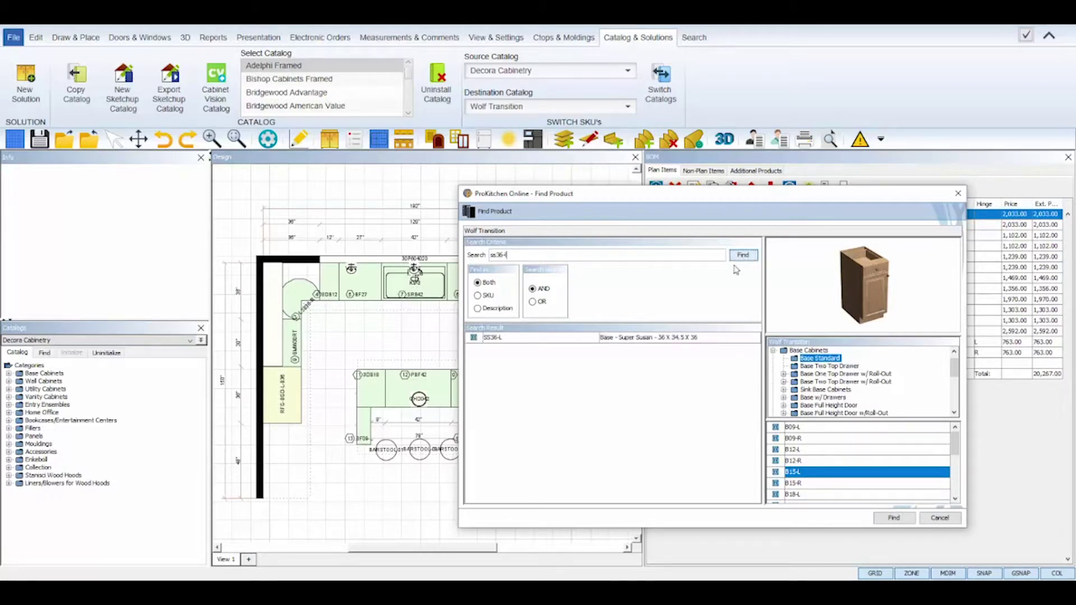
click(664, 339)
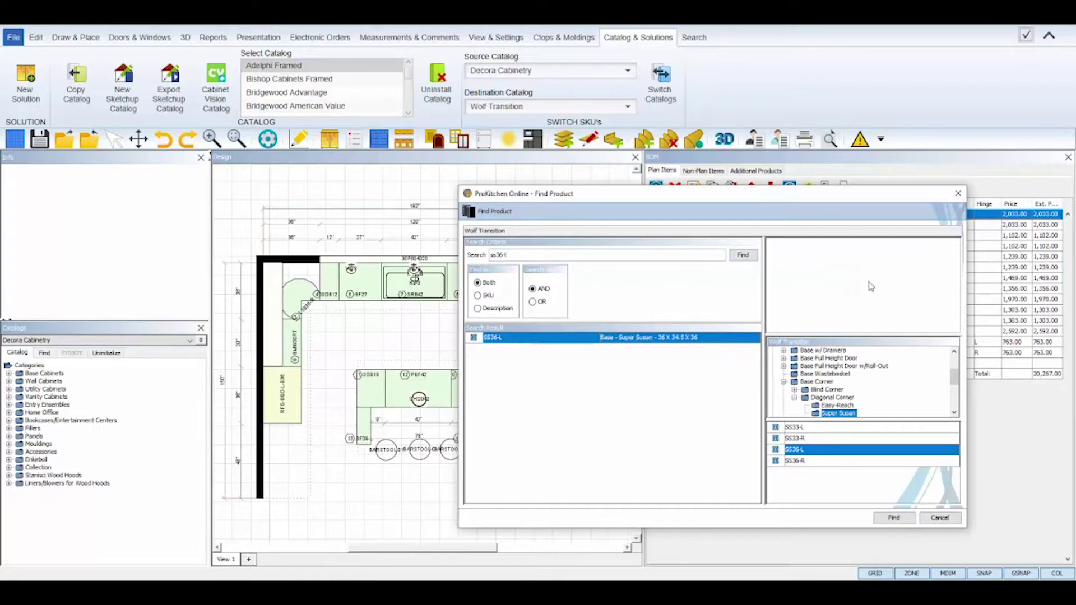
click(894, 518)
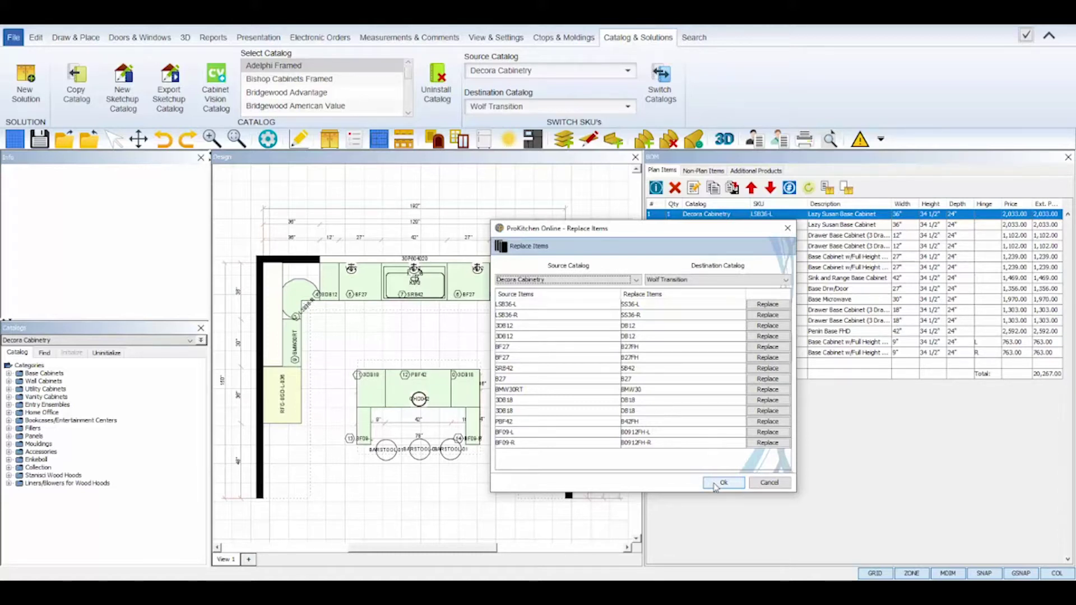
Accept the Decora-to-Wolf Transition mappings, such as LSB36-L to SS36-L, replacing all items.
click(715, 485)
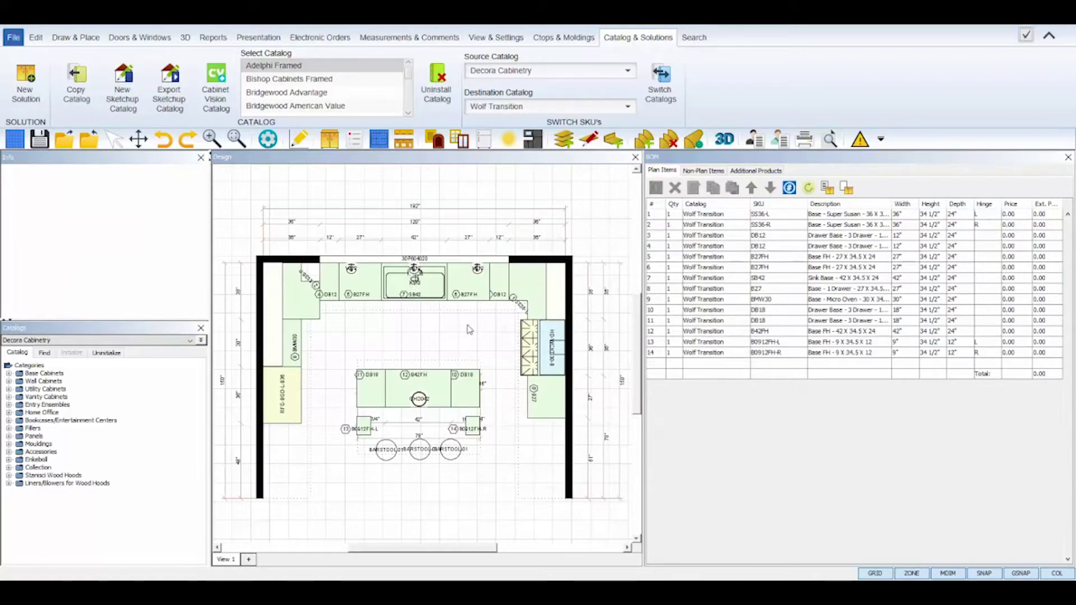
Hide the bill of materials and reseat the diagonal corner cabinet in its corner.
click(1069, 158)
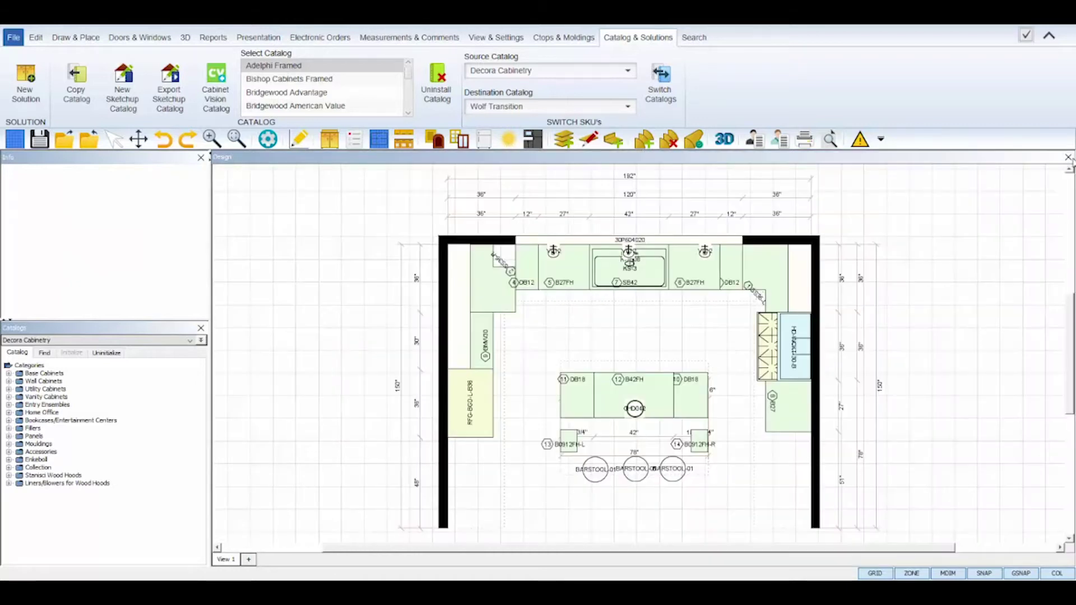
click(500, 297)
key(Delete)
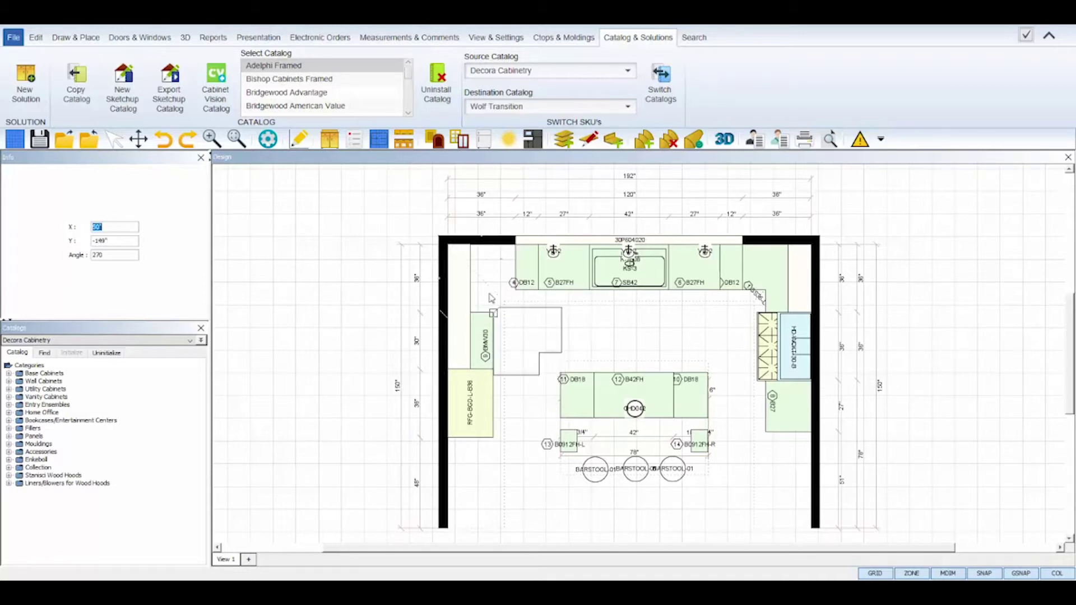
click(503, 289)
click(549, 325)
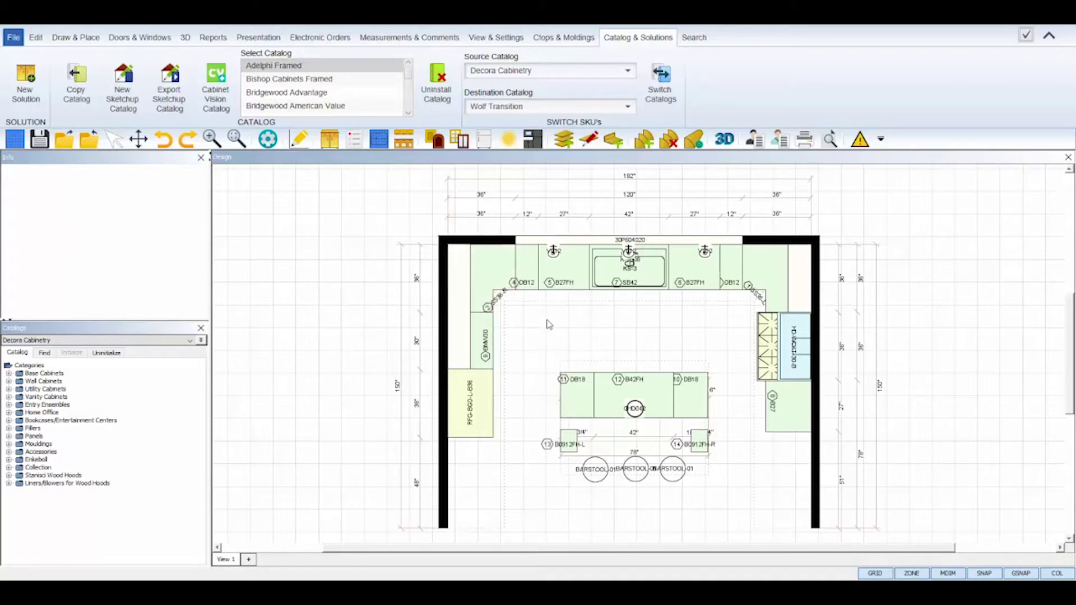
Move cabinets 14 (B0912FH-R) and 13 (B0912FH-L) against the island's front ends.
click(700, 441)
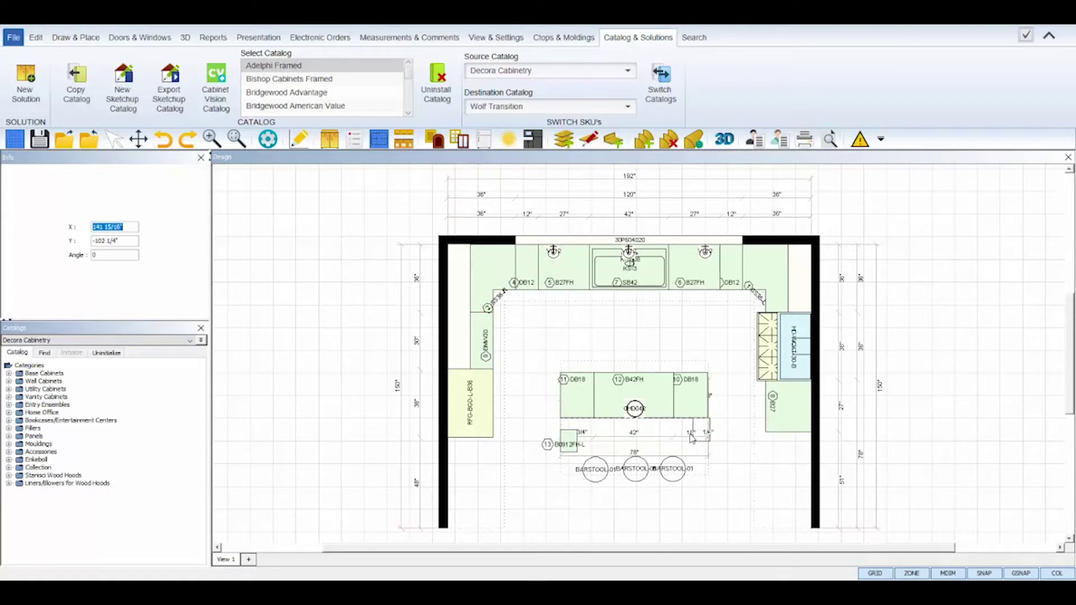
click(692, 438)
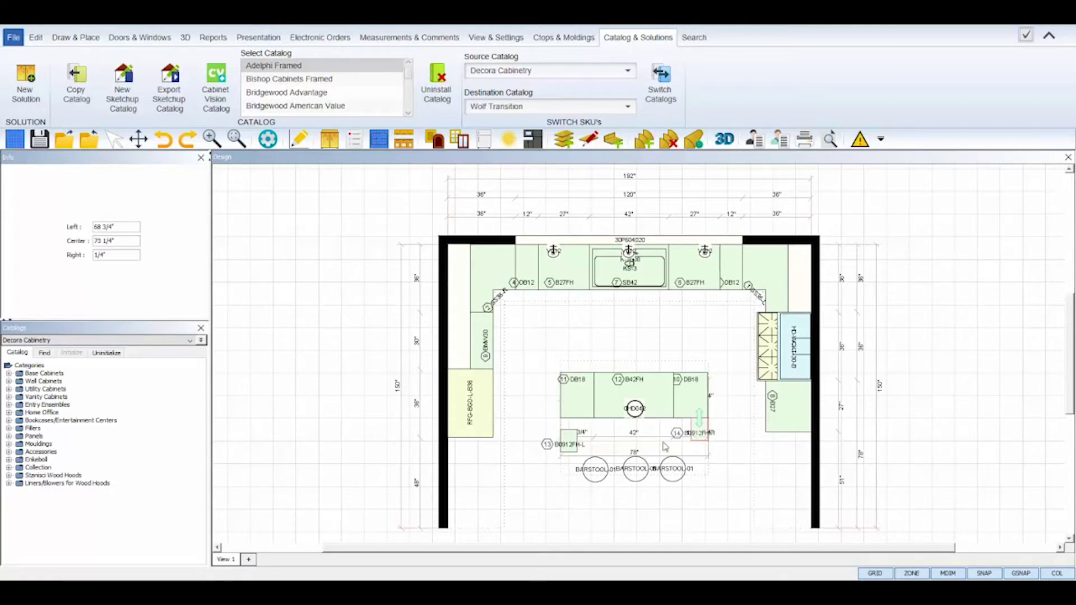
click(567, 446)
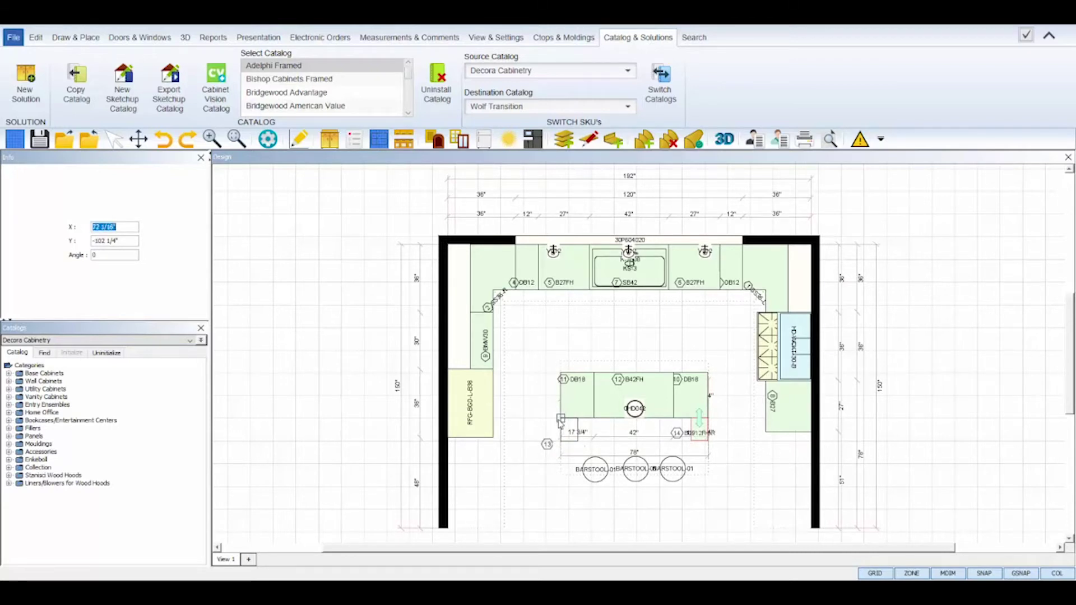
click(561, 424)
click(527, 422)
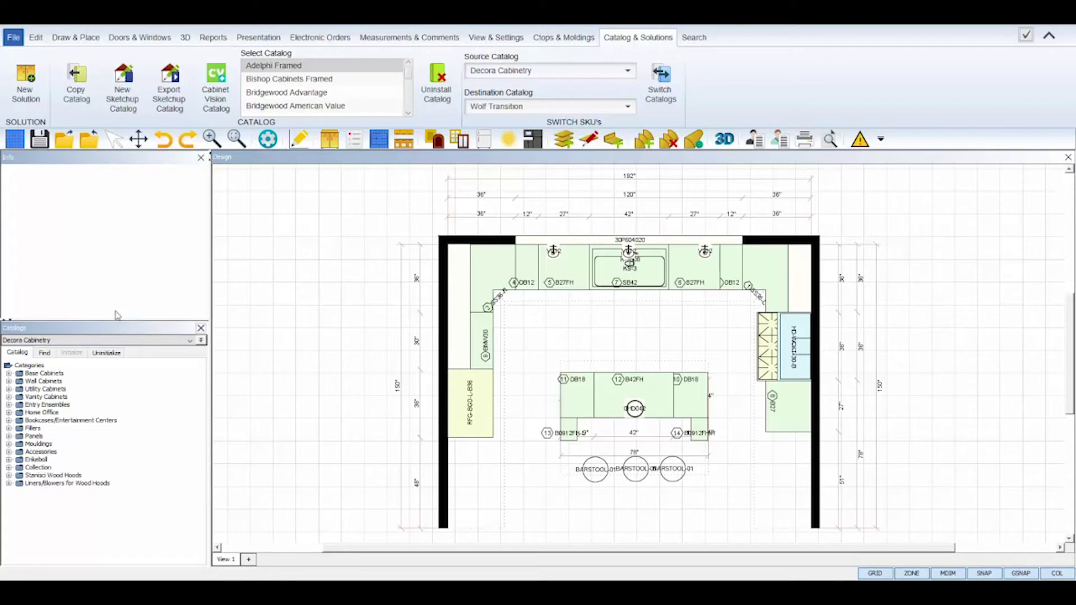
Switch the catalog panel to browse Wolf Transition.
click(119, 340)
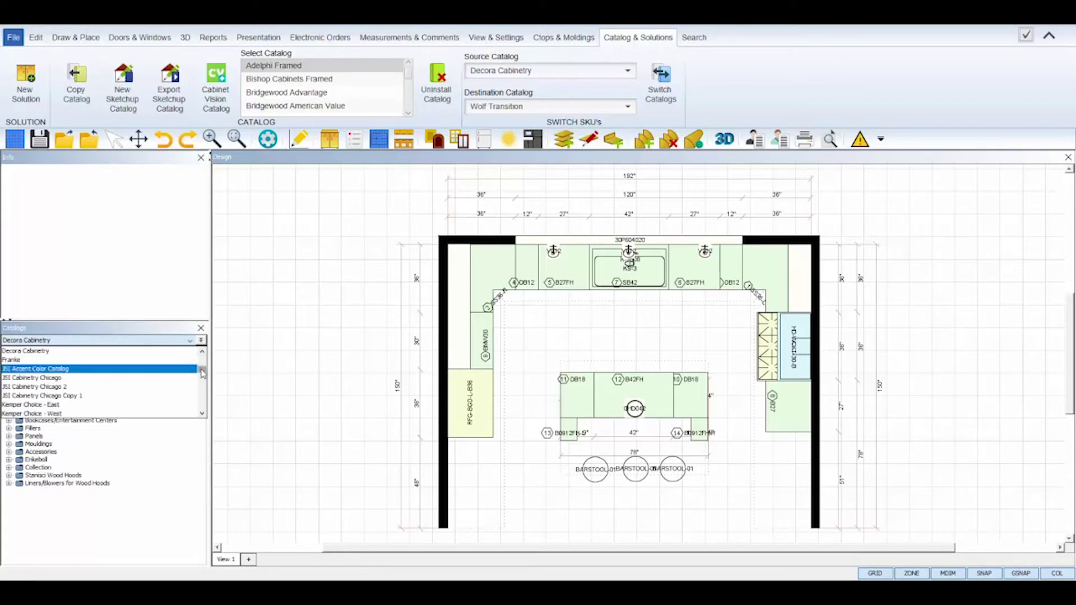
drag(202, 373, 202, 383)
click(100, 388)
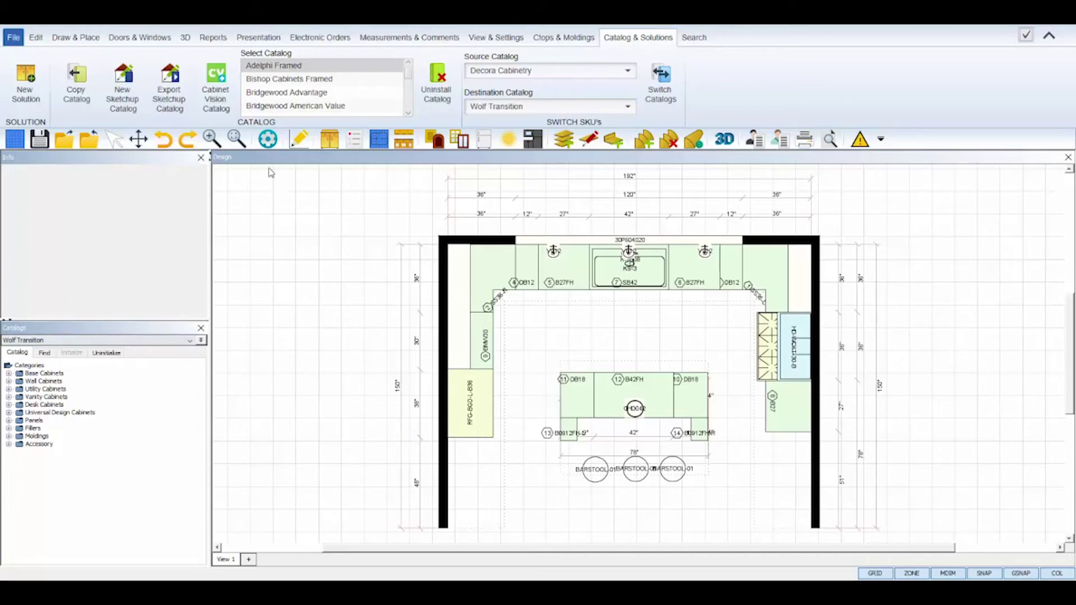
Set the toe kick molding catalog to Wolf Transition in Design Settings.
click(267, 143)
click(343, 259)
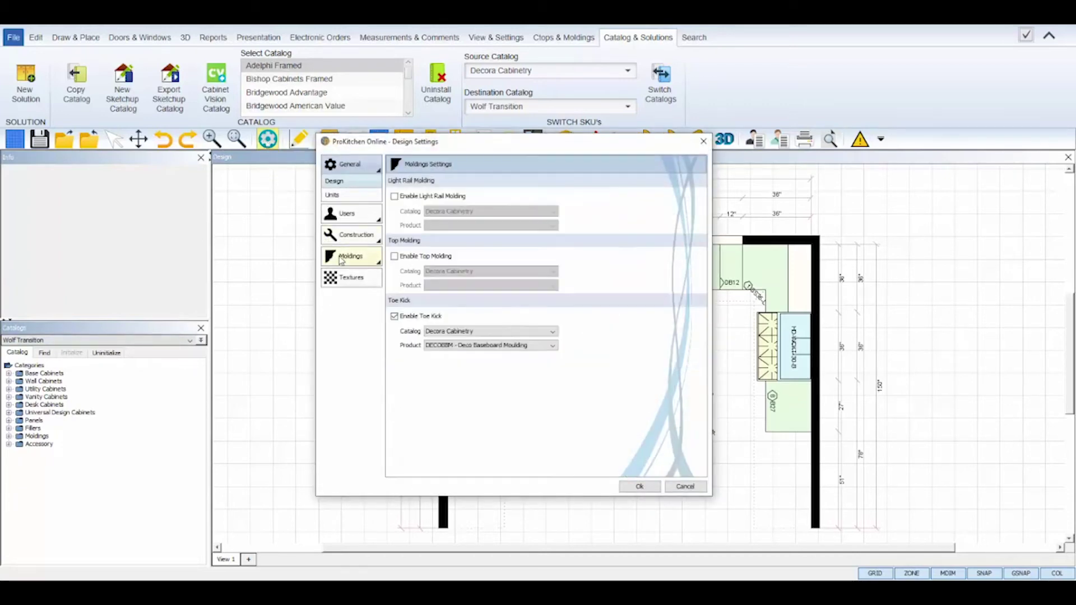
click(494, 331)
scroll(493, 370, down, 5)
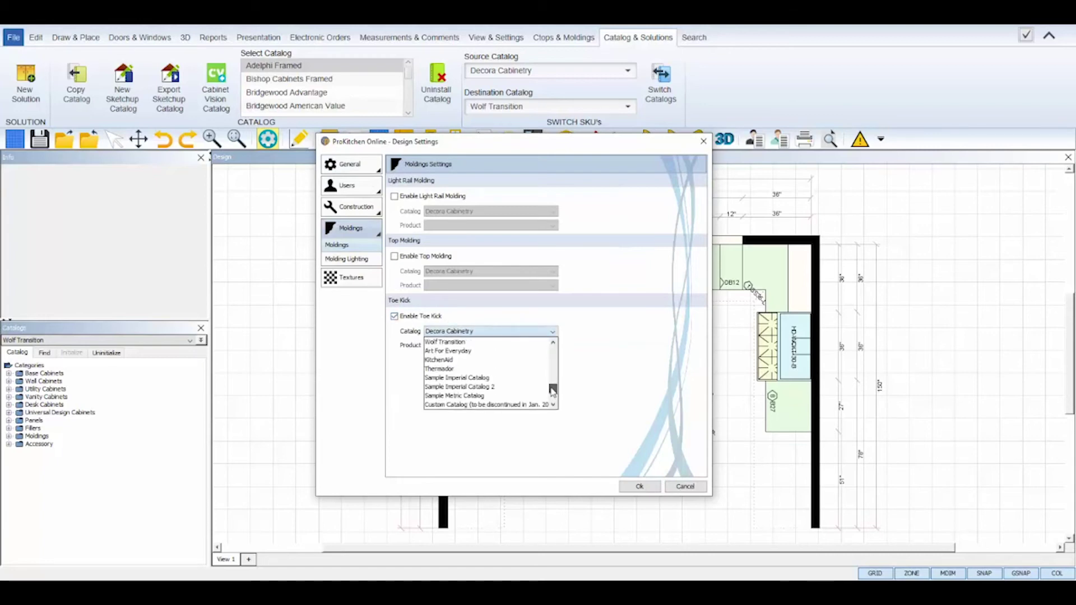
click(499, 355)
key(Return)
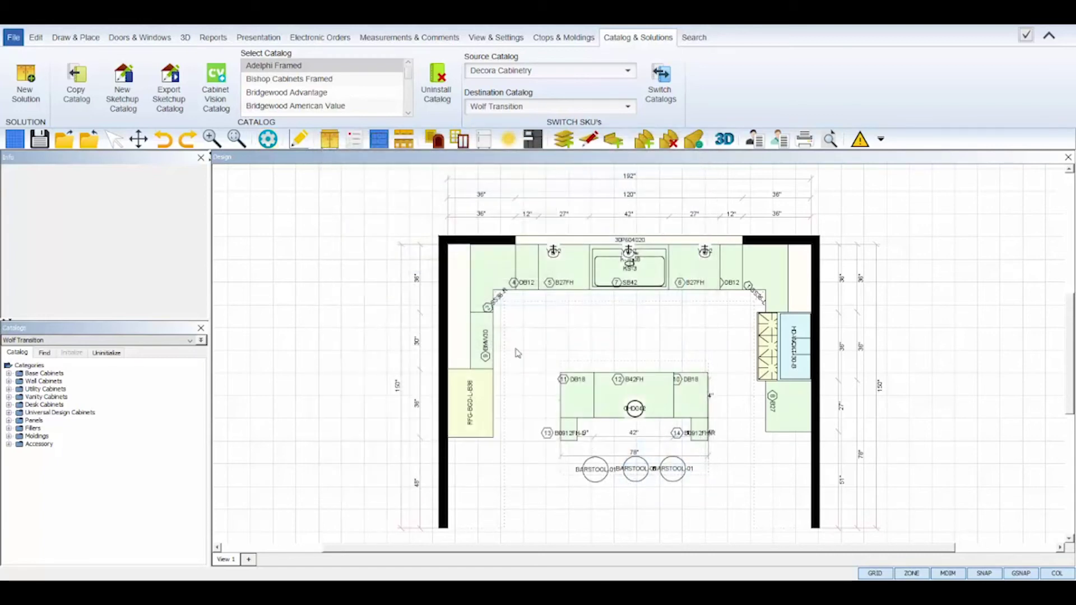
In Global Options, set Milton door style, Maple wood and Titanium finish.
click(493, 38)
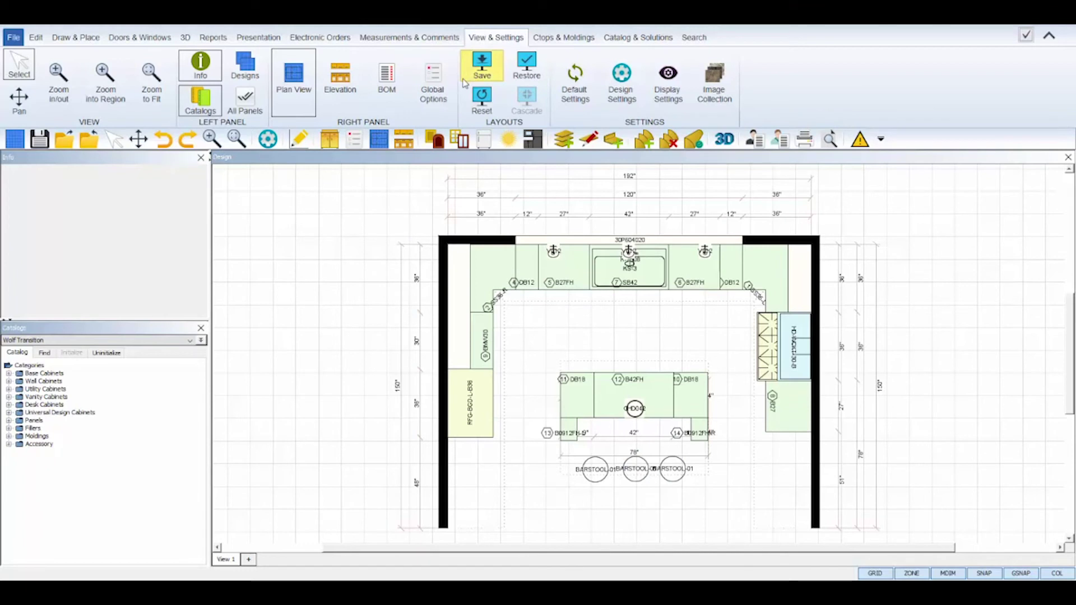
click(434, 97)
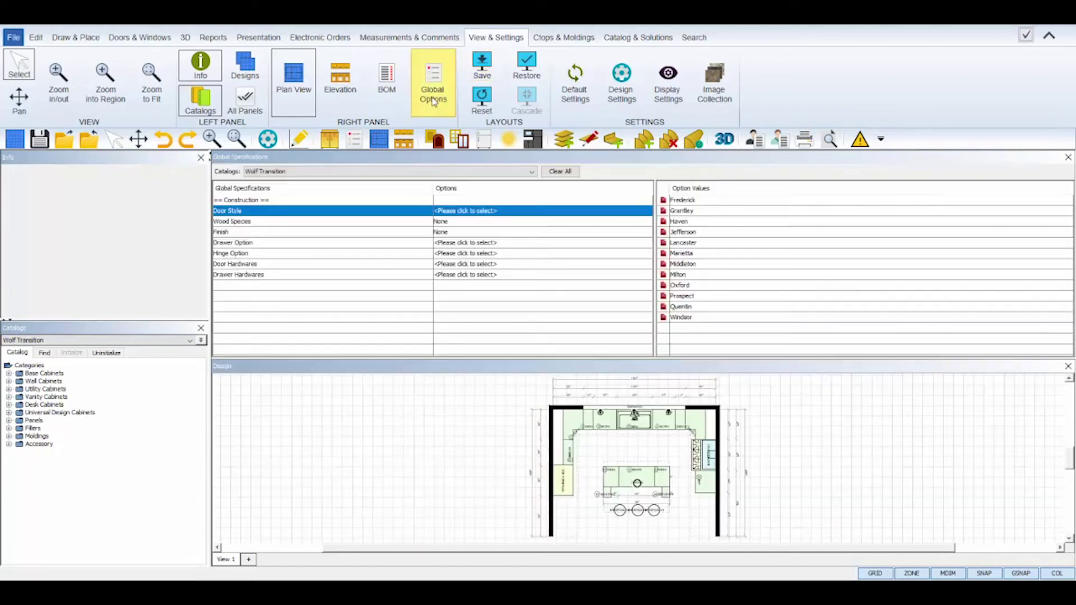
drag(682, 203, 684, 277)
click(684, 277)
click(689, 241)
click(695, 224)
Choose Standard Dovetail Drawer, no hinge option, PULL10BN door hardware and a drawer pull.
click(695, 213)
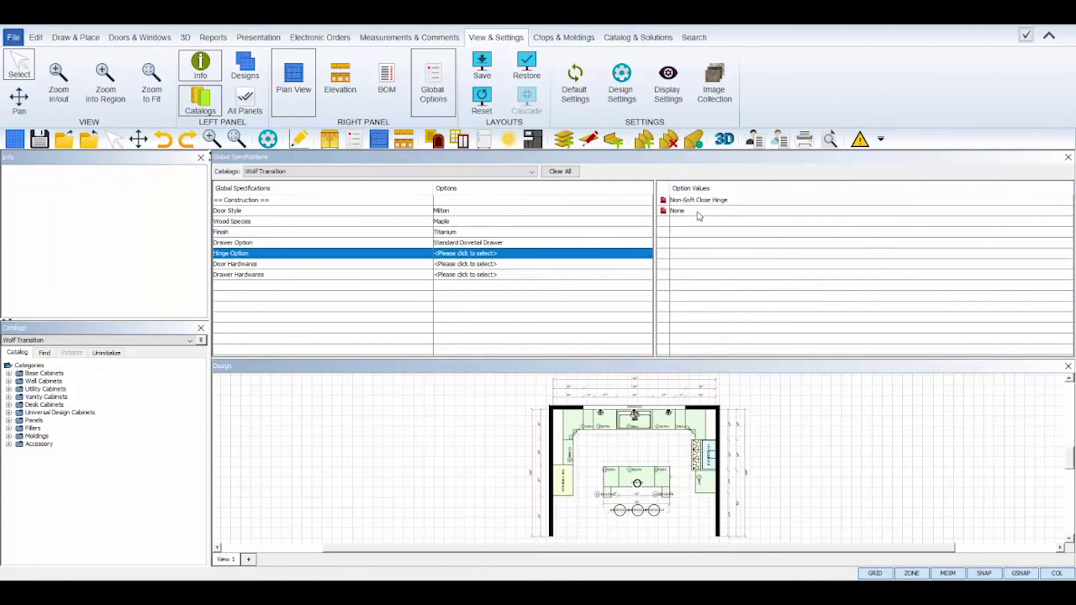
click(697, 211)
click(709, 300)
scroll(709, 300, down, 3)
click(712, 241)
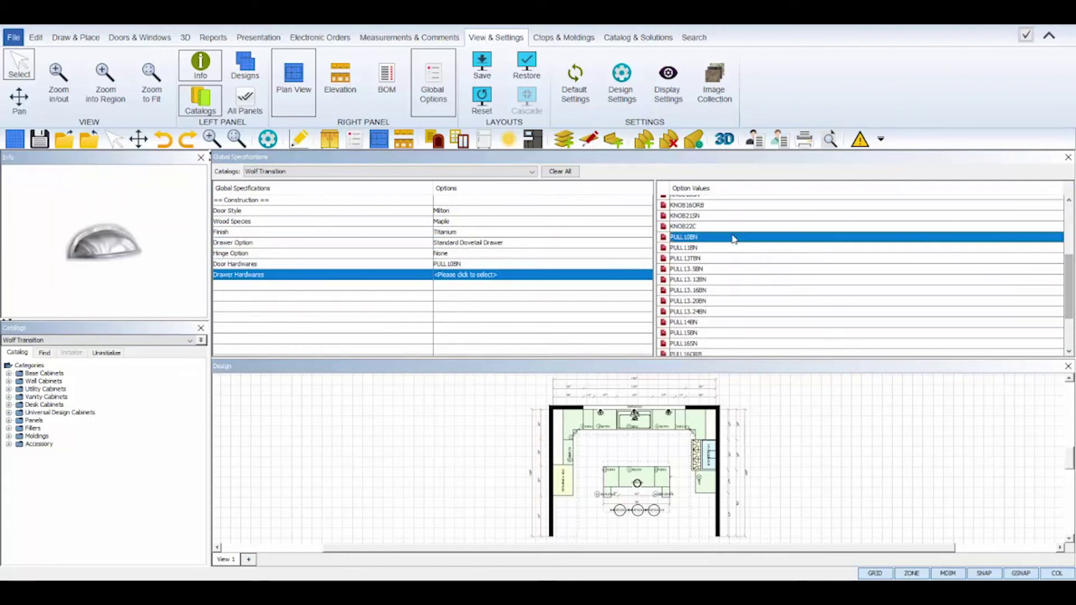